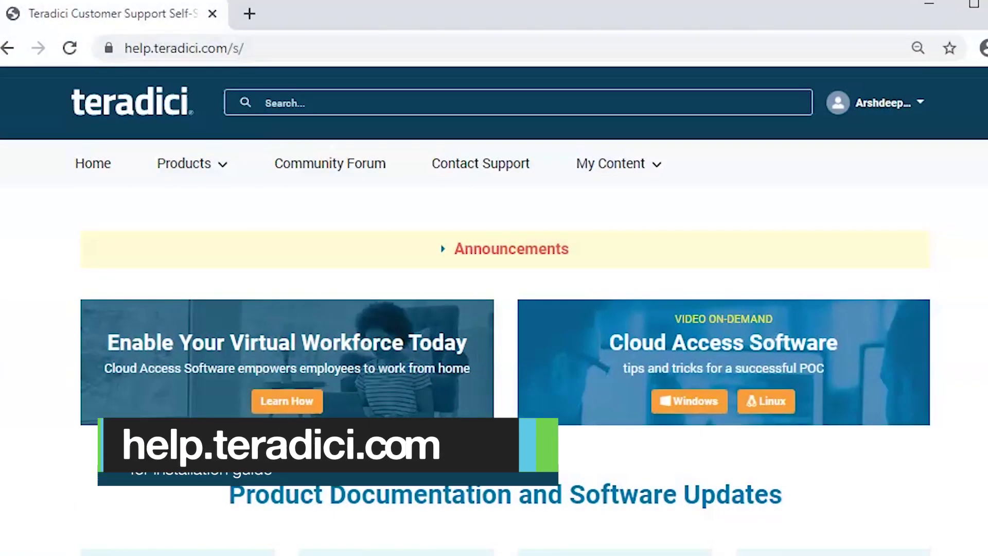
Step: Go from Products to Cloud Access Software and open the Standard Agent for Windows 20.01.1 page
click(227, 161)
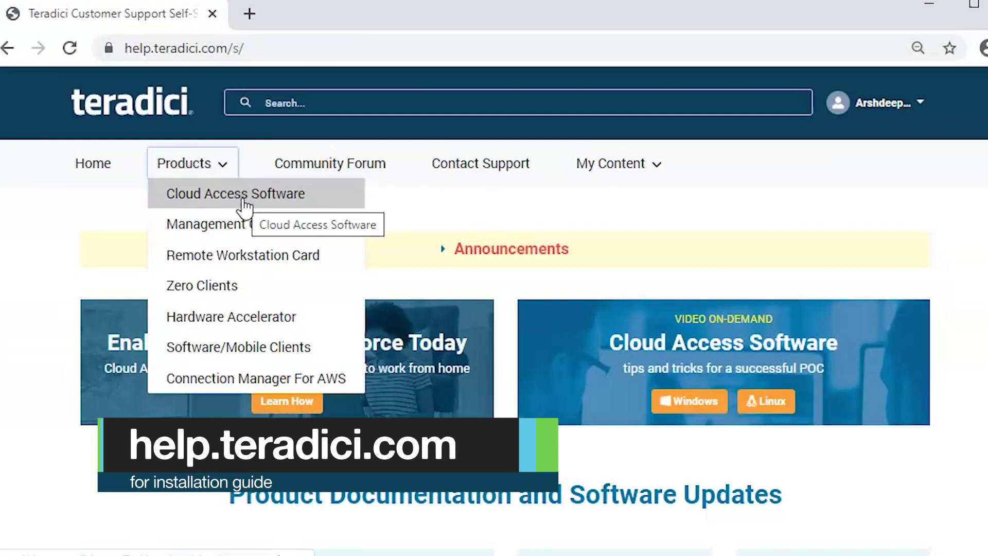
click(245, 202)
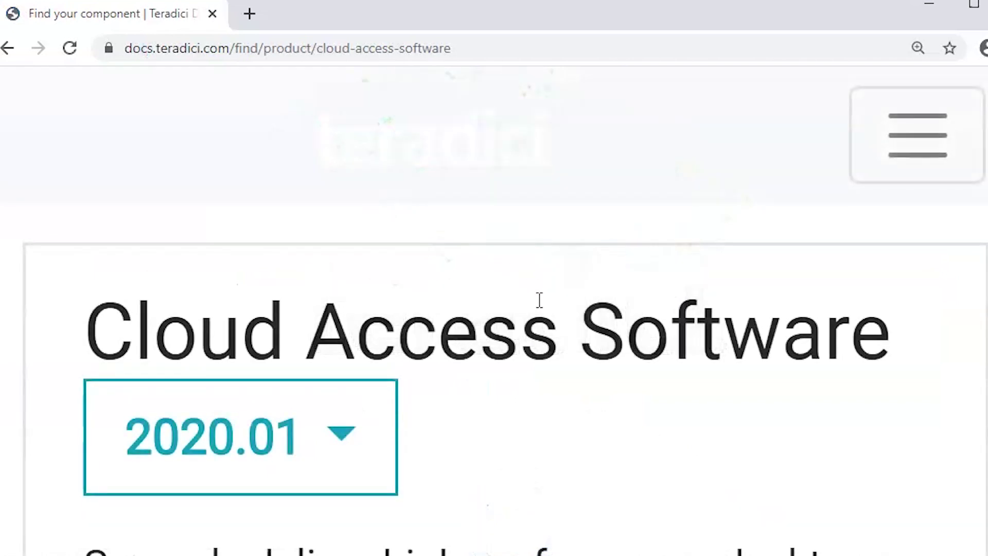
scroll(538, 300, down, 1)
key(ctrl+minus)
key(ctrl+minus)
key(ctrl+minus)
scroll(485, 415, down, 5)
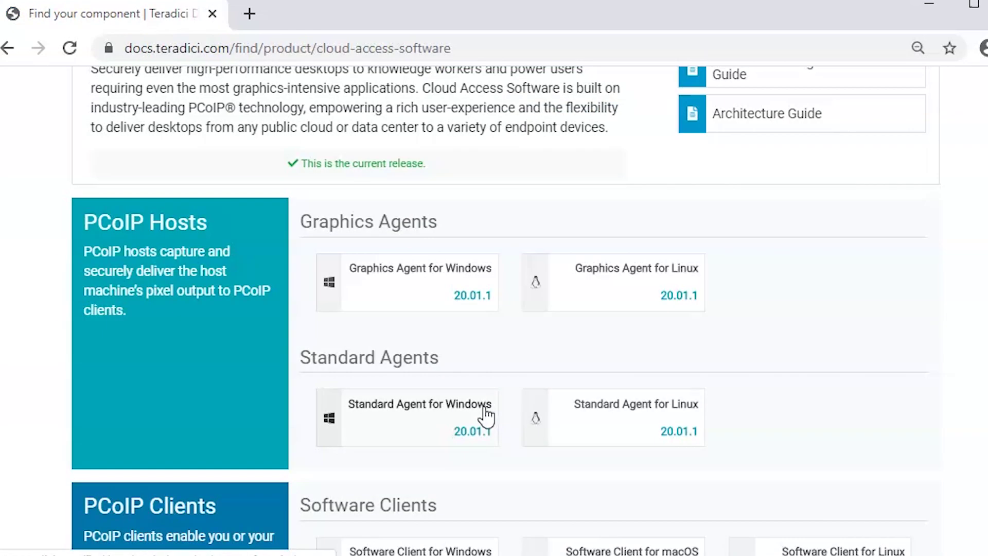
click(453, 438)
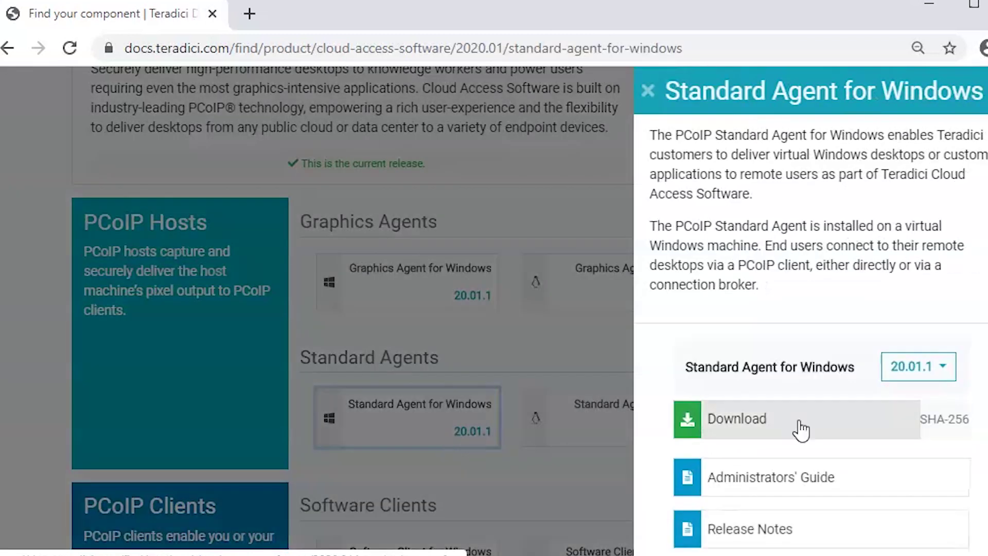
scroll(882, 428, down, 2)
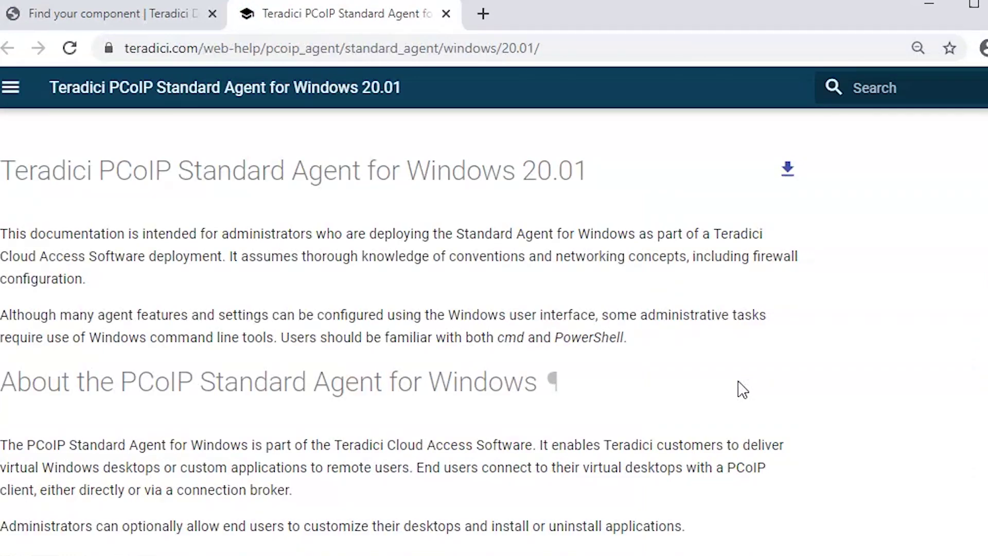
Step: Open the System Requirements page and adjust the zoom to read the host requirements
click(135, 219)
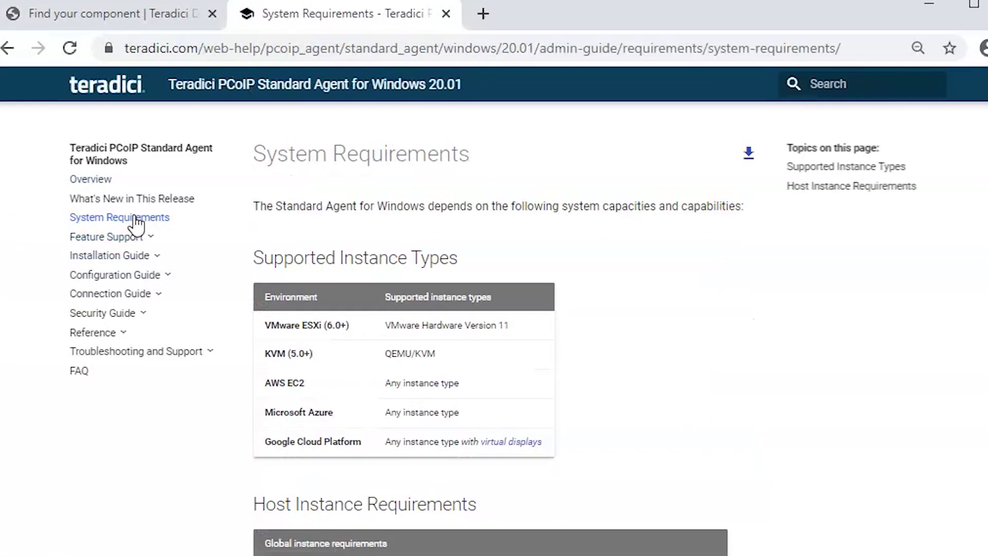
scroll(432, 322, down, 4)
scroll(464, 414, down, 2)
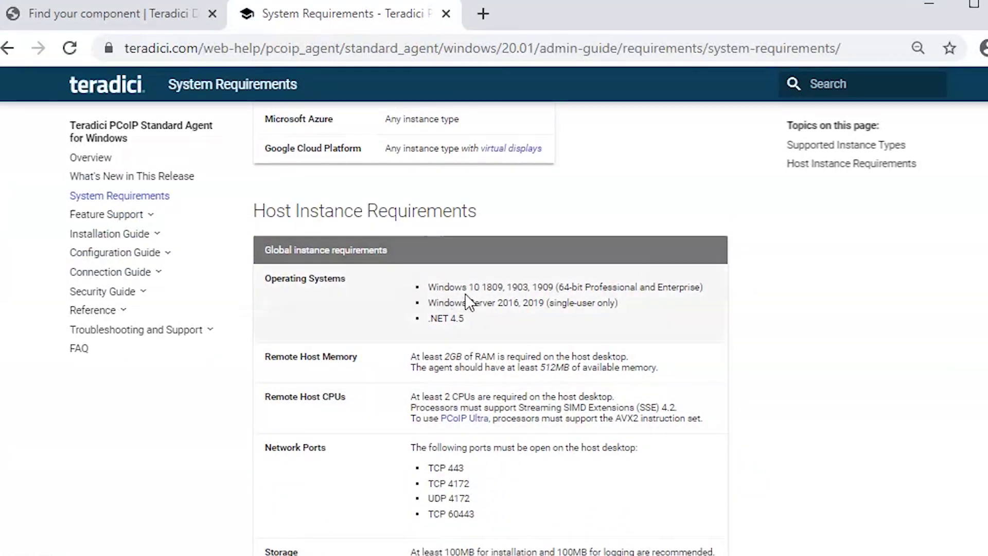
key(ctrl+plus)
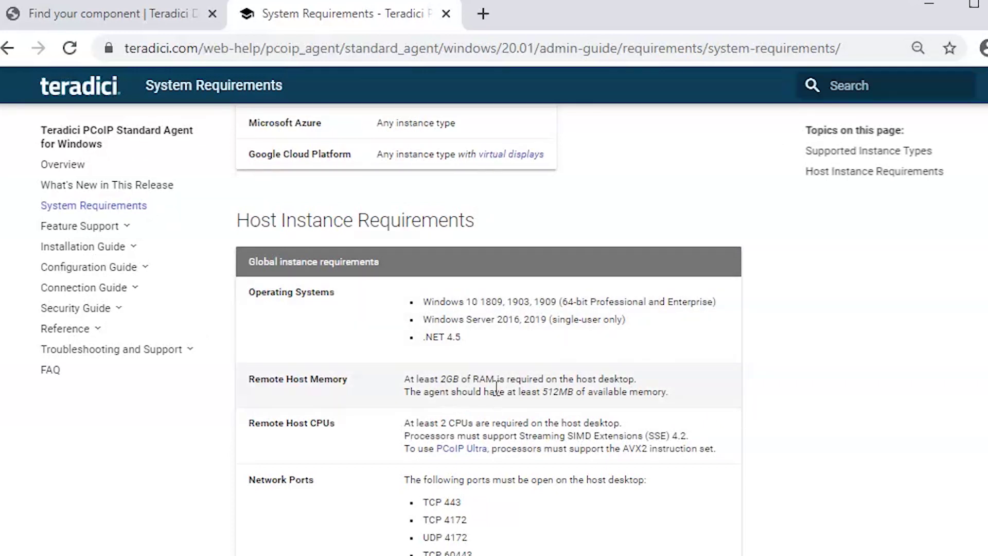
key(ctrl+plus)
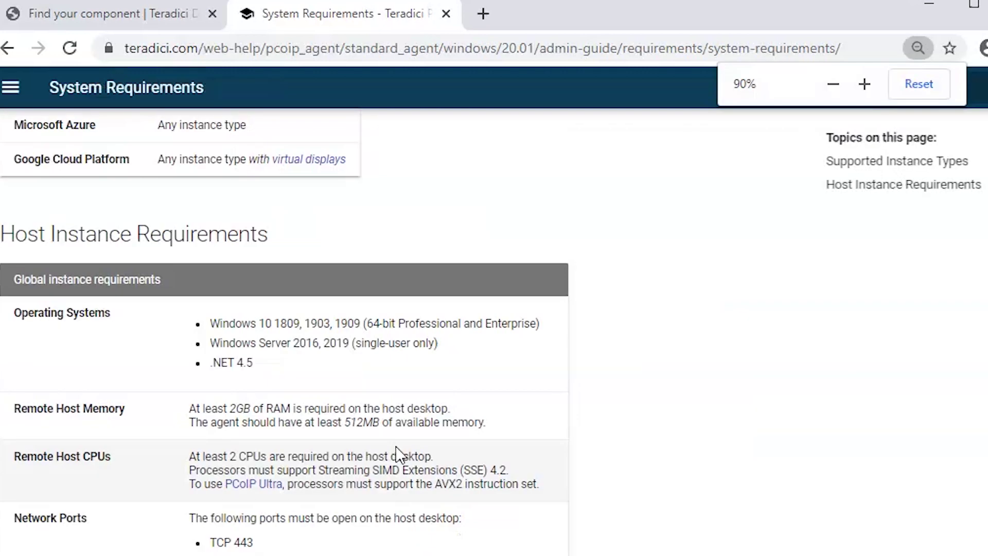
key(ctrl+minus)
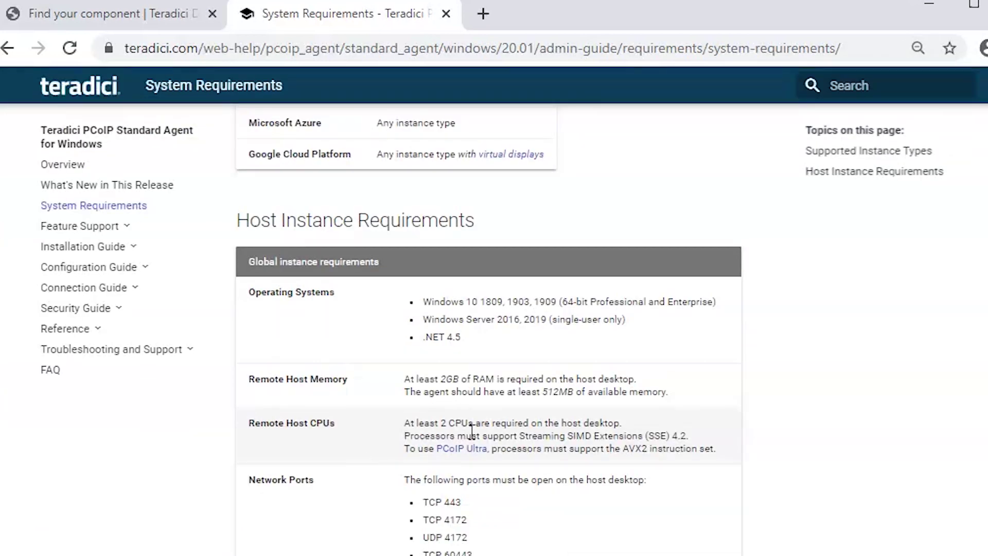
Step: Scroll through the remaining requirements and expand the Installation Guide topics
scroll(471, 432, down, 2)
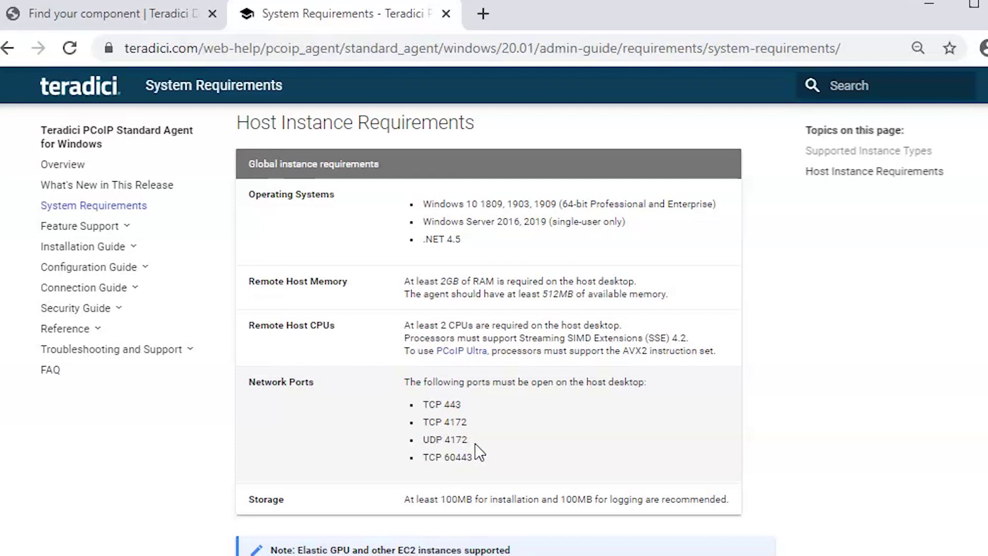
scroll(478, 452, down, 3)
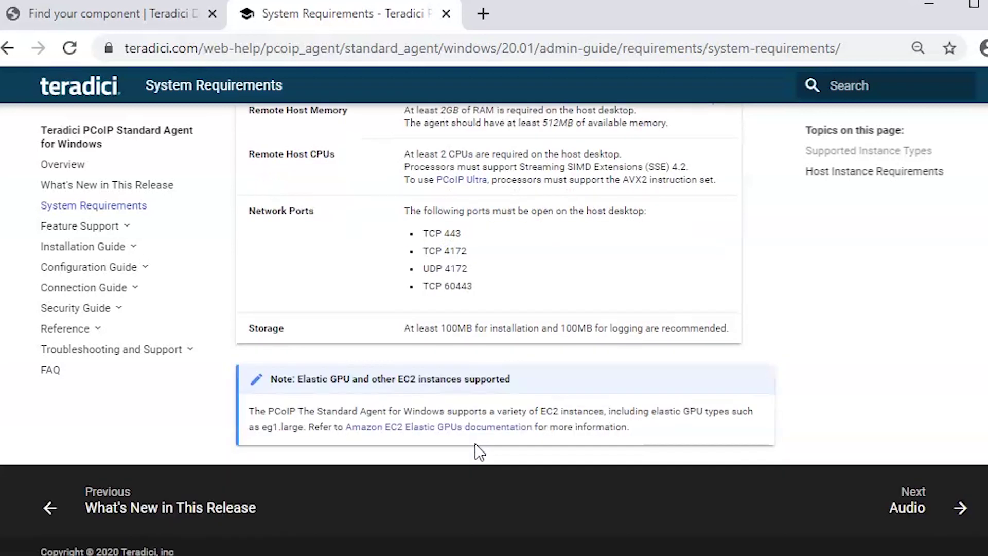
scroll(479, 451, up, 2)
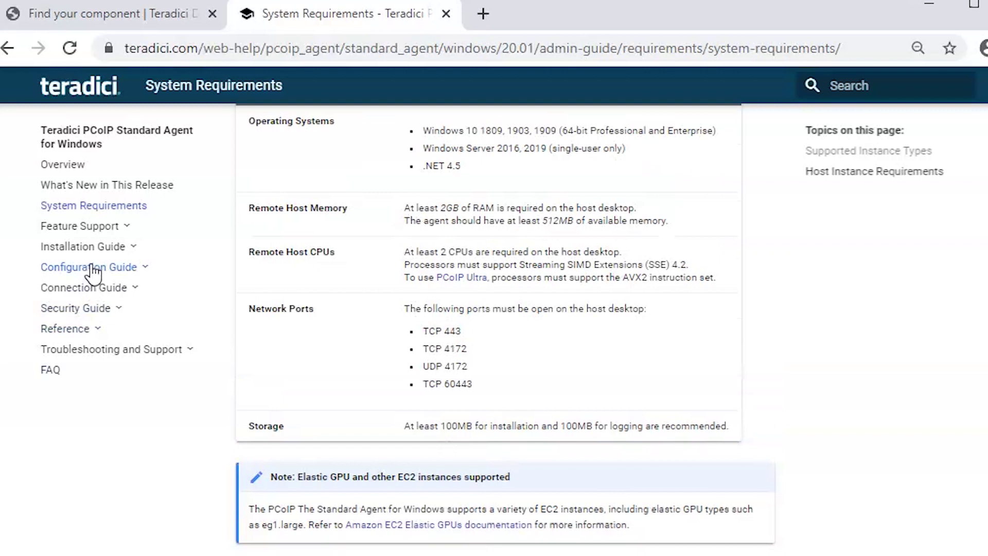
click(109, 249)
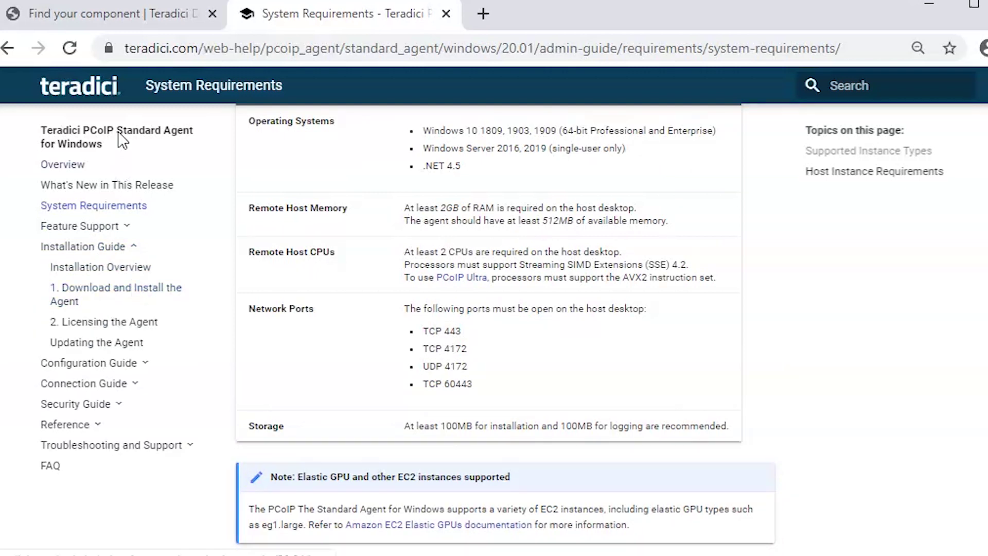
Step: Download the Standard Agent for Windows 20.01.1 installer after accepting the EULA, then run it
click(152, 23)
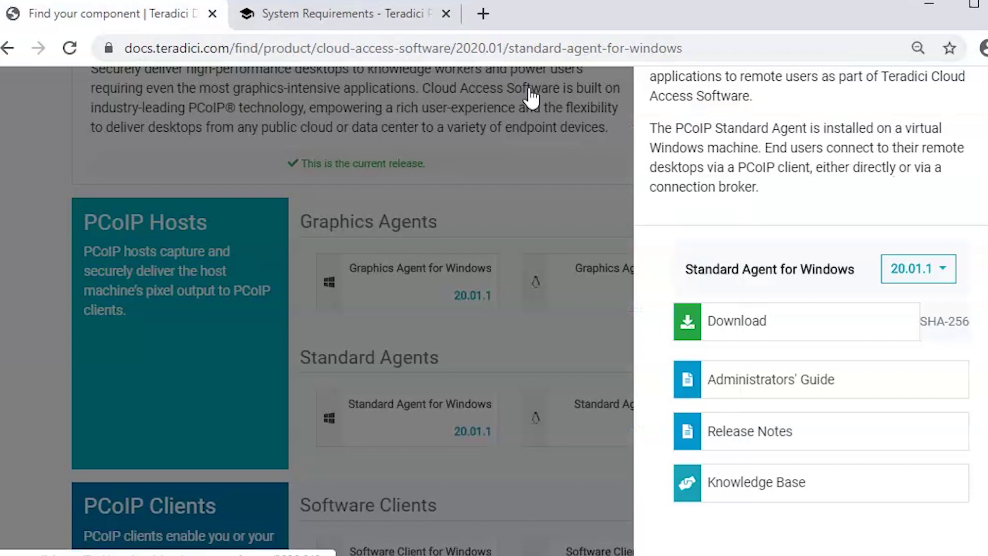
click(772, 310)
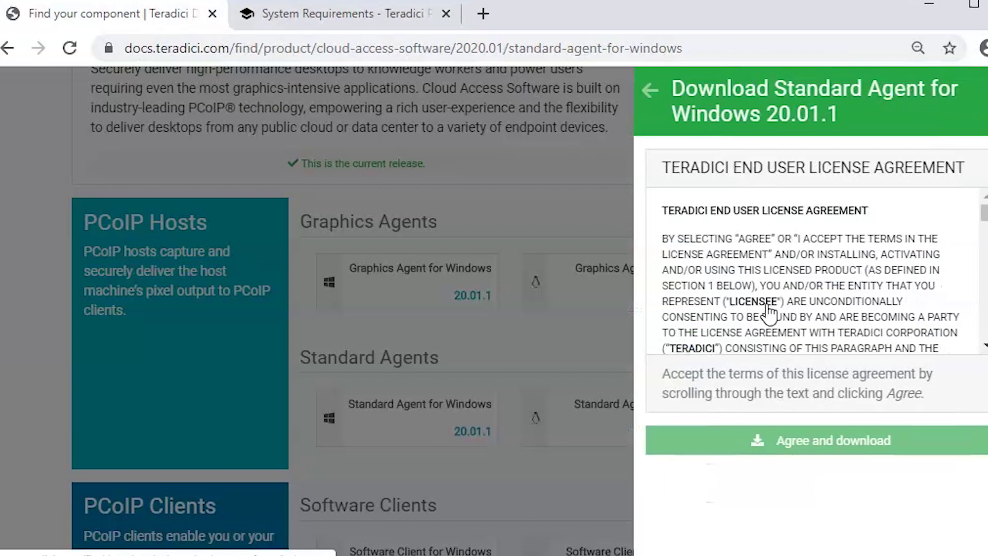
drag(981, 211, 980, 329)
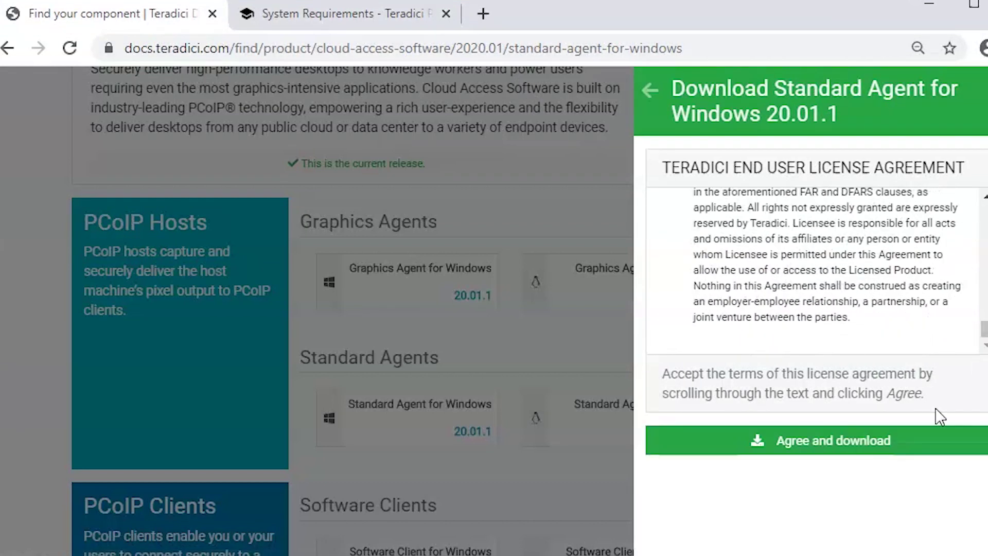
click(883, 441)
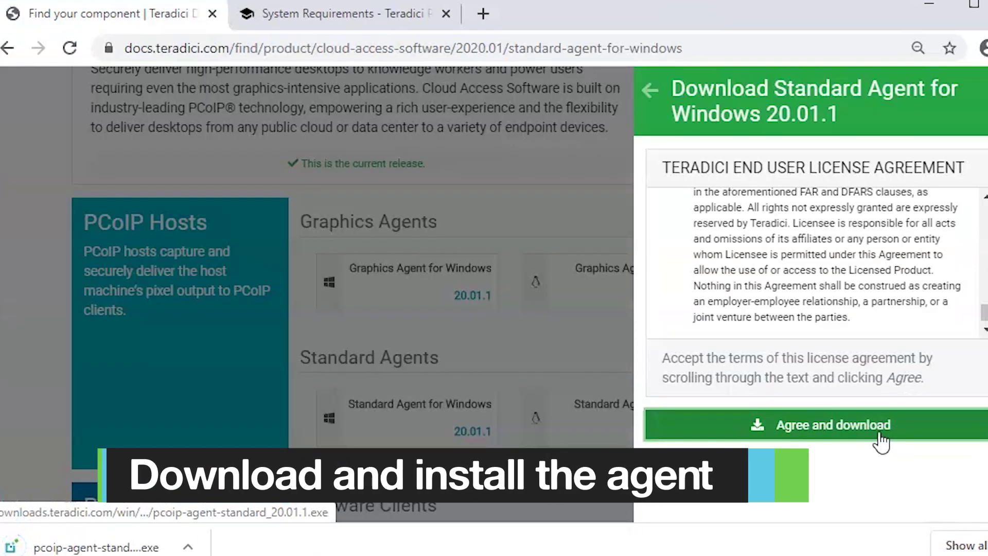
click(149, 547)
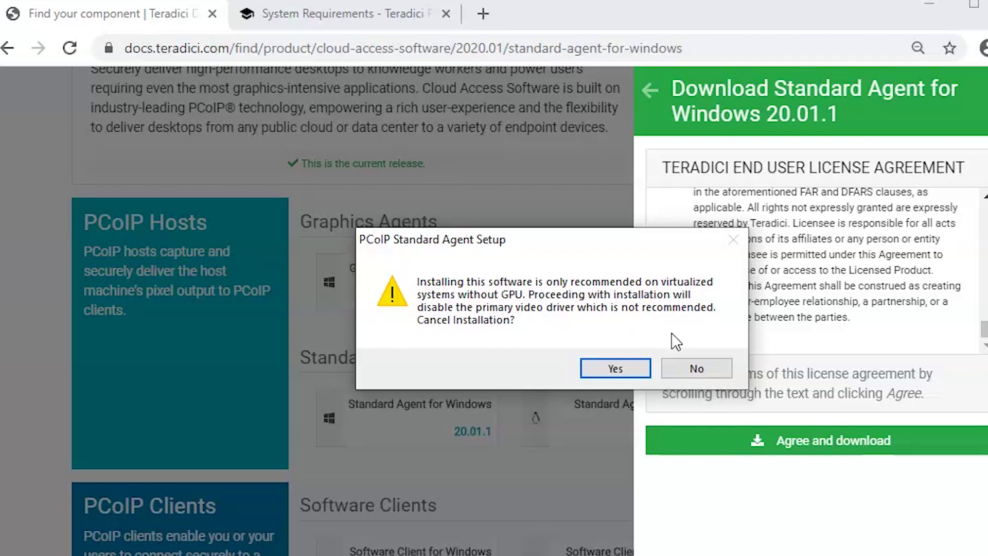
Step: Decline the virtualization warning, keep the default installer language, and decline the GPU driver warning
click(697, 368)
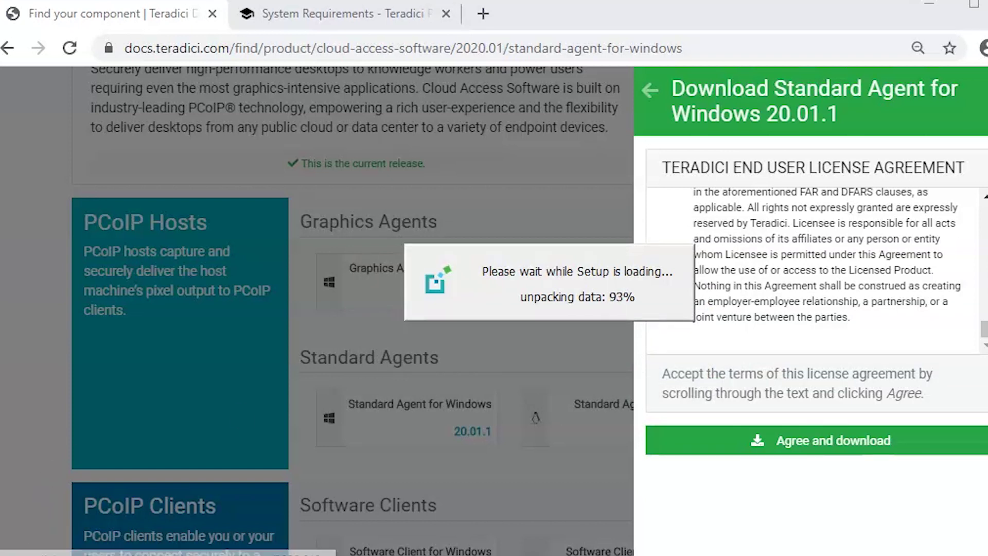
click(562, 336)
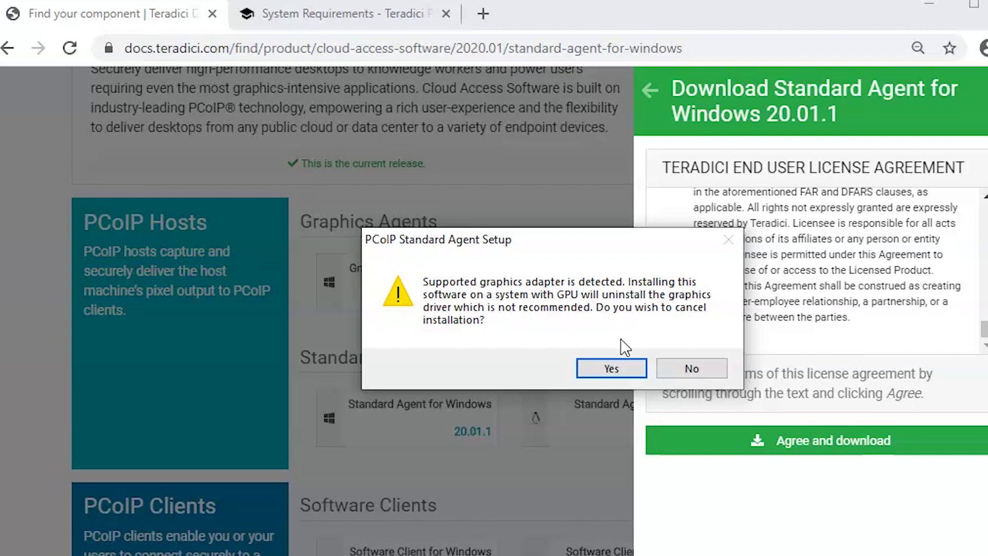
click(709, 365)
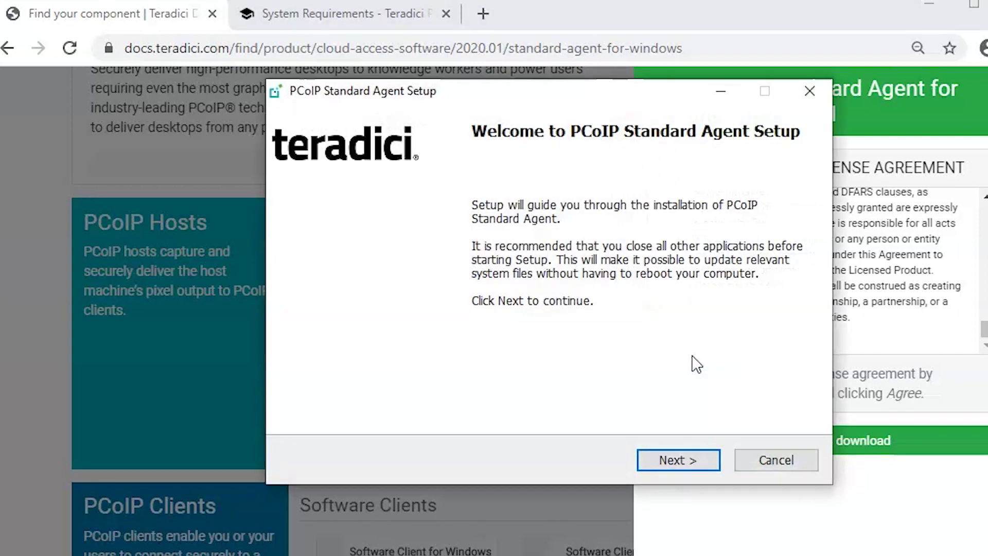
Step: Pass the Welcome page and agree to the licence to reach Choose Install Location
click(658, 459)
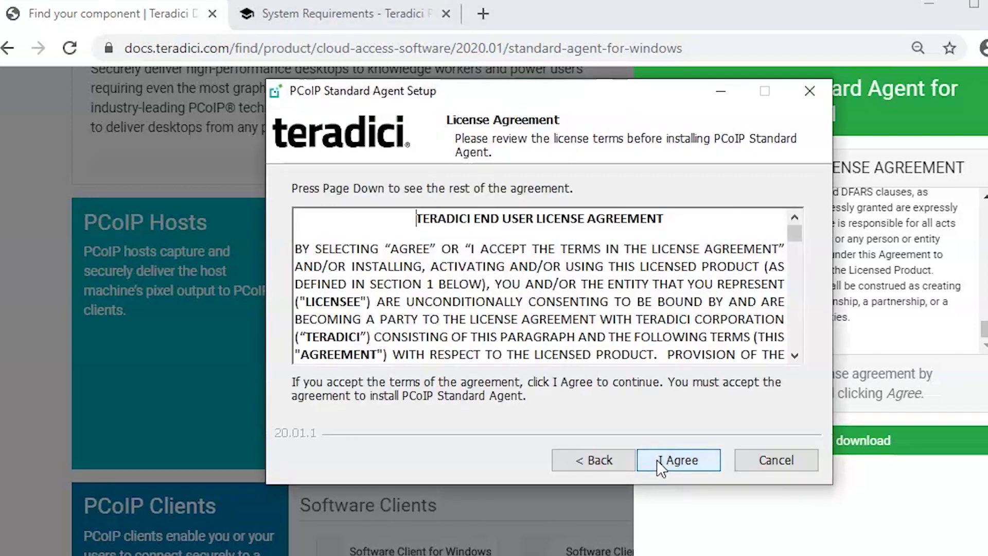
click(657, 459)
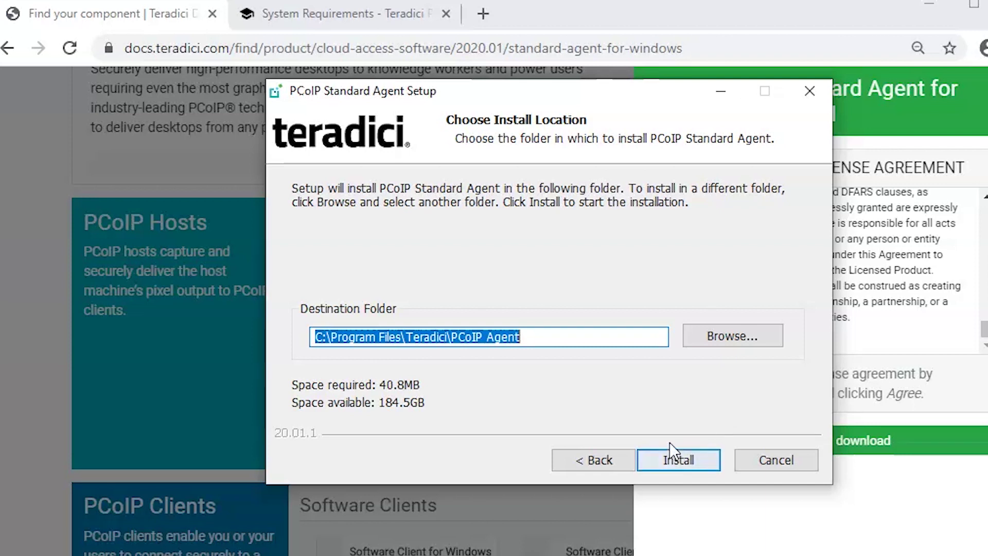
Step: Return to the docs tab and look over the Licensing the Agent page
click(250, 13)
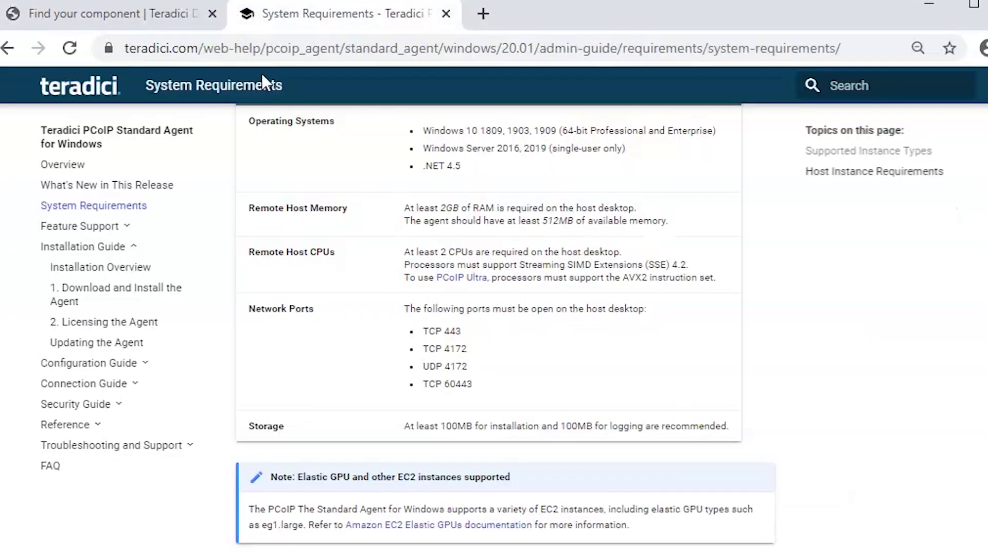
click(123, 322)
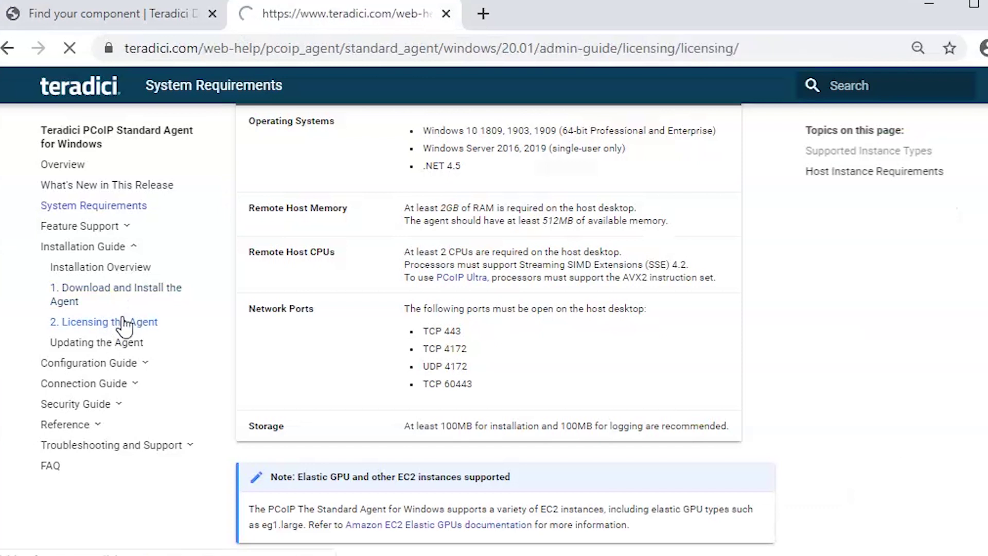
scroll(661, 272, down, 7)
scroll(664, 273, down, 15)
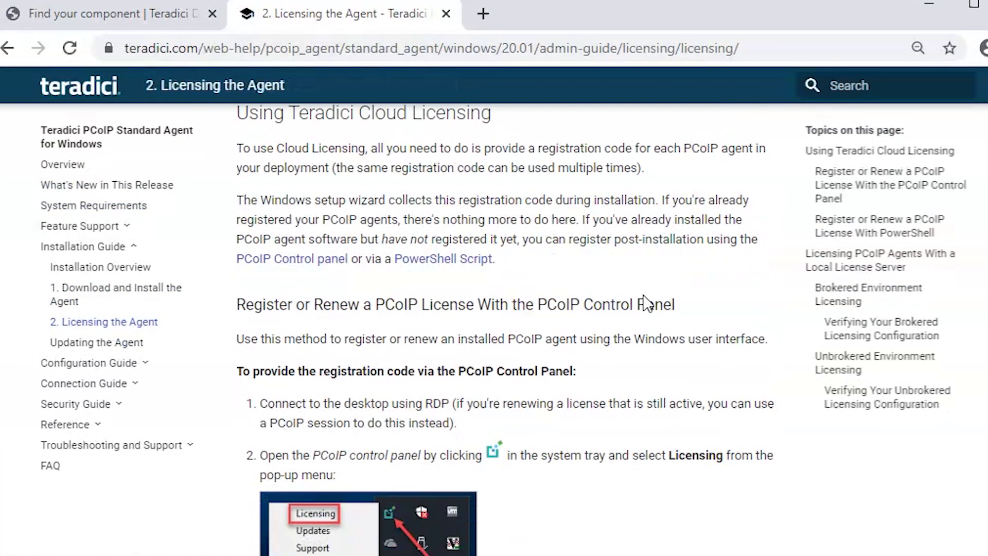
scroll(645, 297, up, 15)
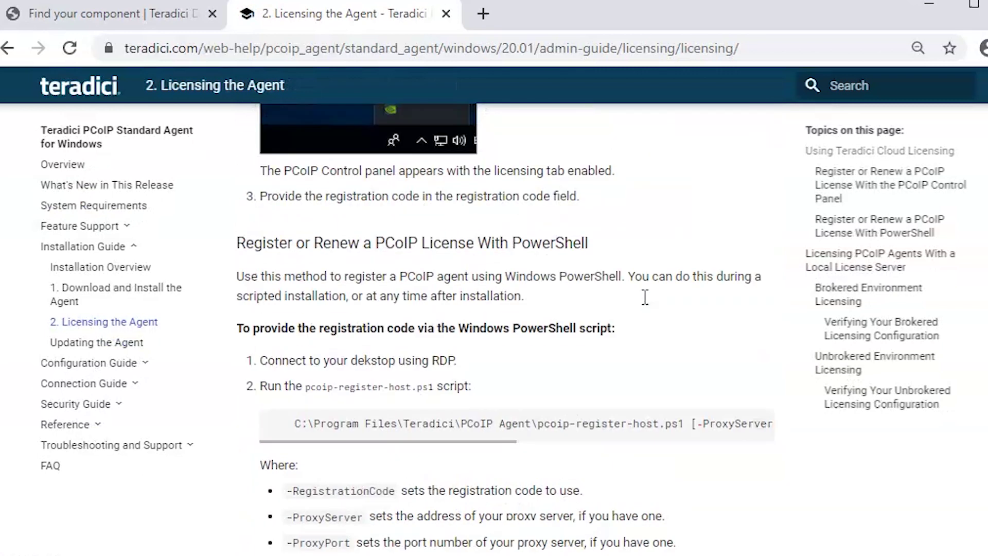
Step: Review step 4 of Download and Install the Agent, then return to Licensing the Agent
click(154, 304)
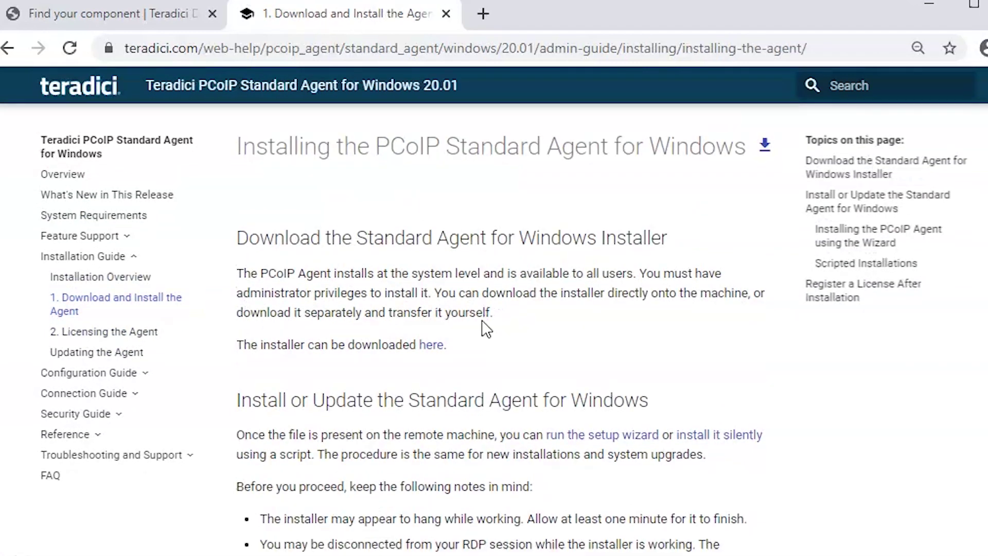
scroll(483, 323, down, 20)
scroll(484, 320, down, 12)
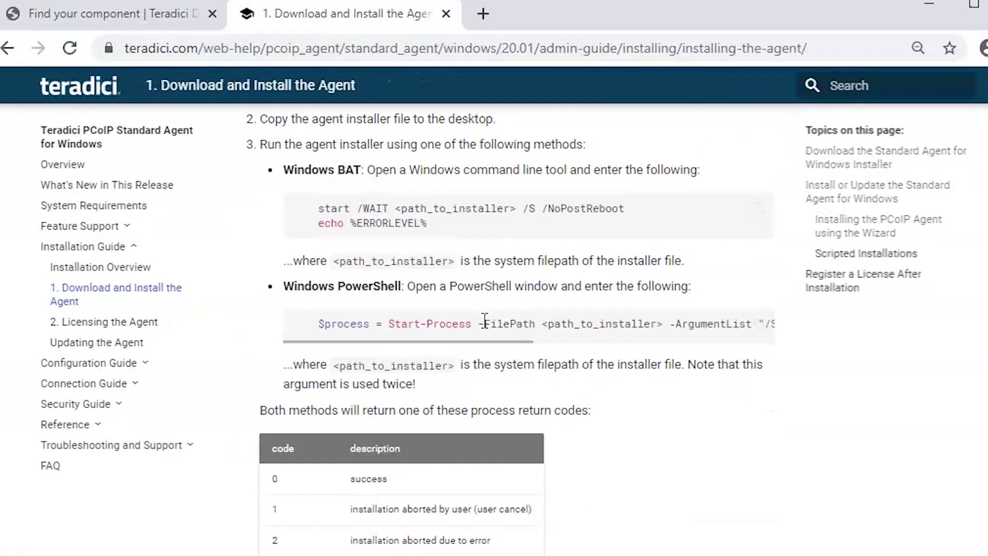
scroll(484, 320, down, 10)
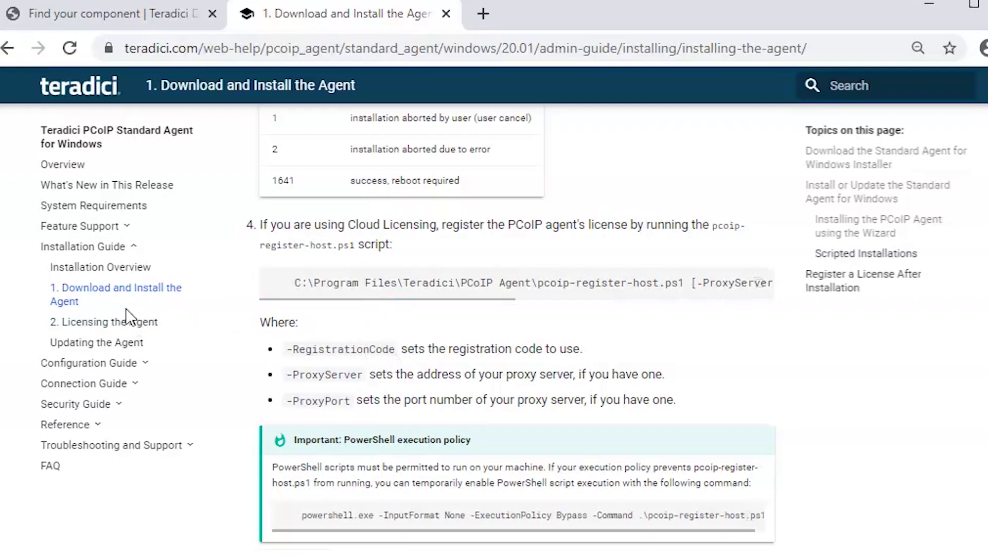
click(128, 323)
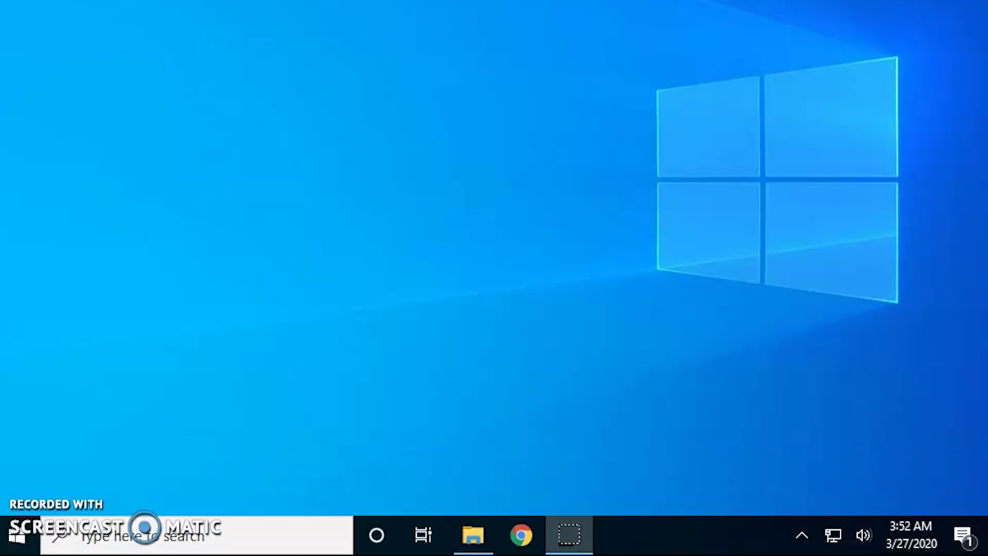
Step: Reveal the hidden tray icons and open the PCoIP agent's menu with Licensing and Support
right_click(637, 132)
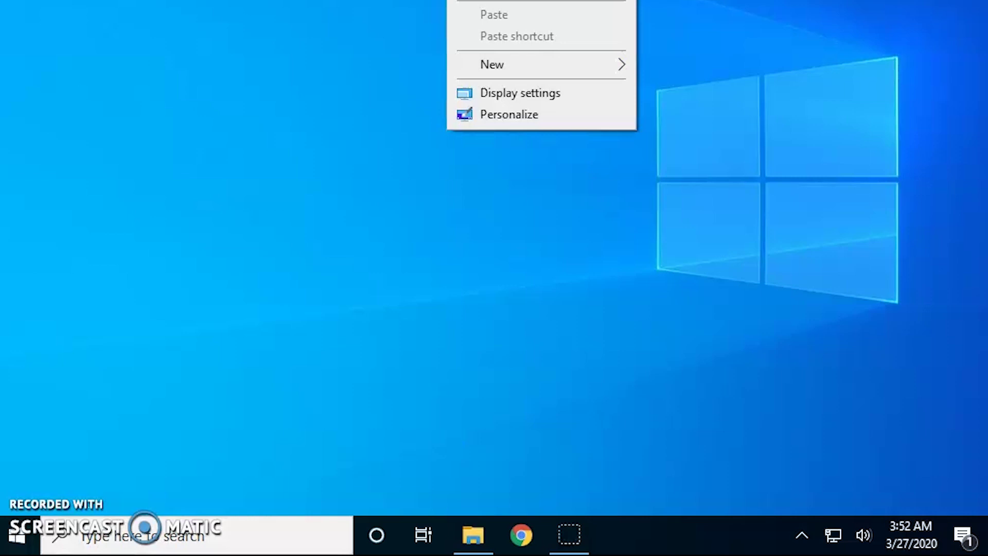
key(Escape)
right_click(832, 95)
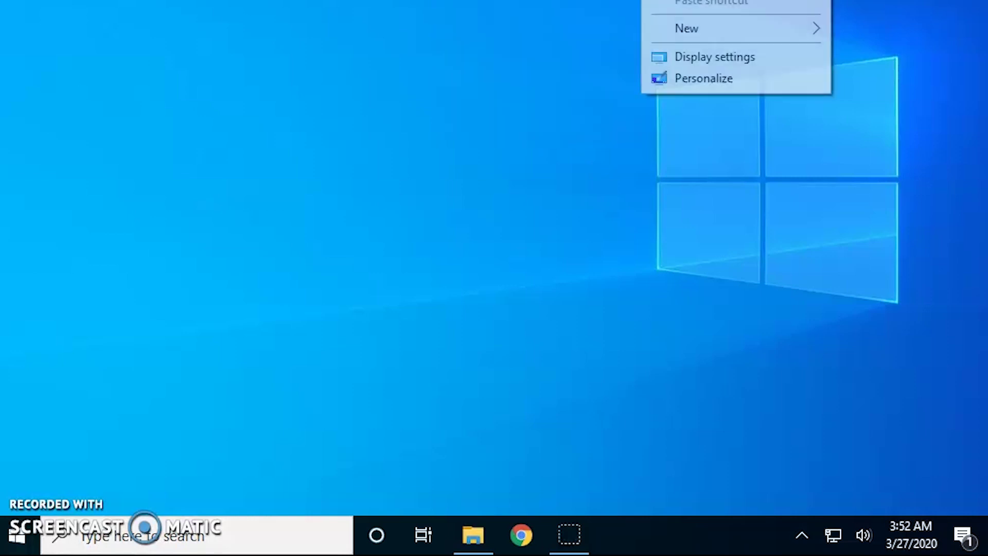
key(Escape)
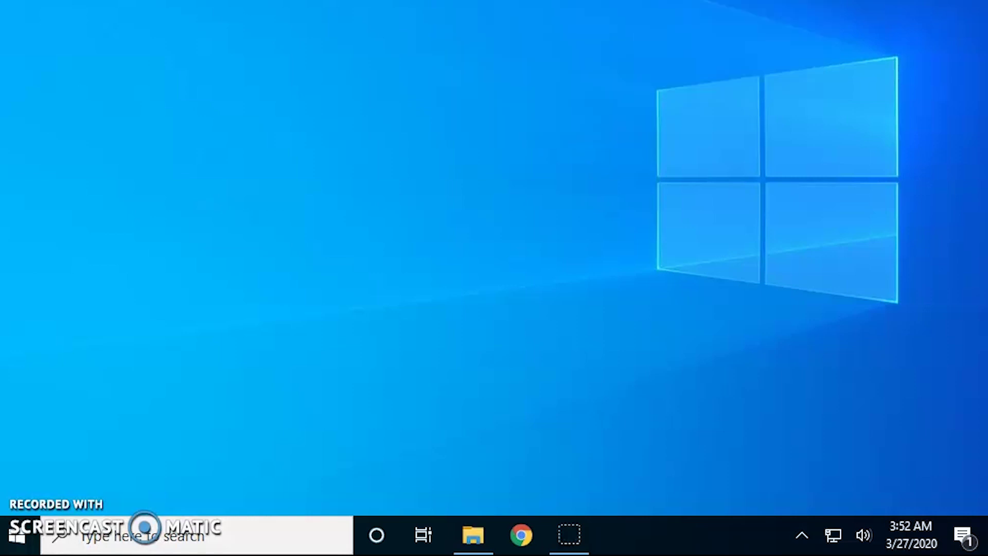
right_click(987, 33)
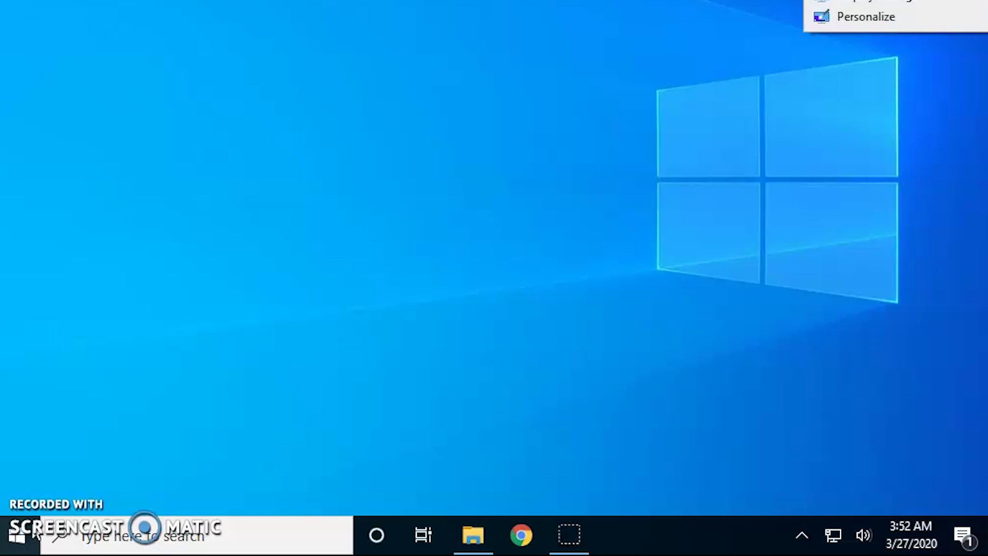
key(Escape)
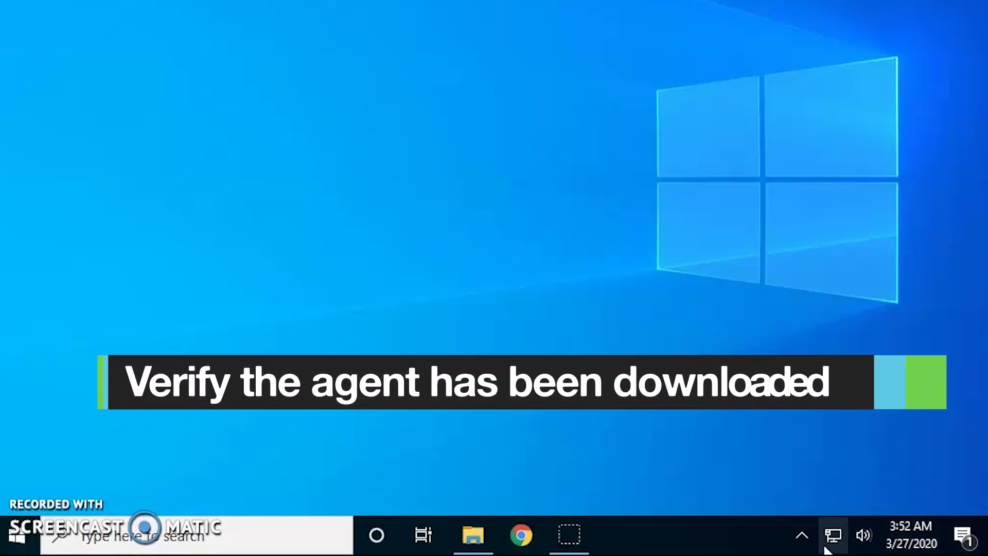
click(801, 540)
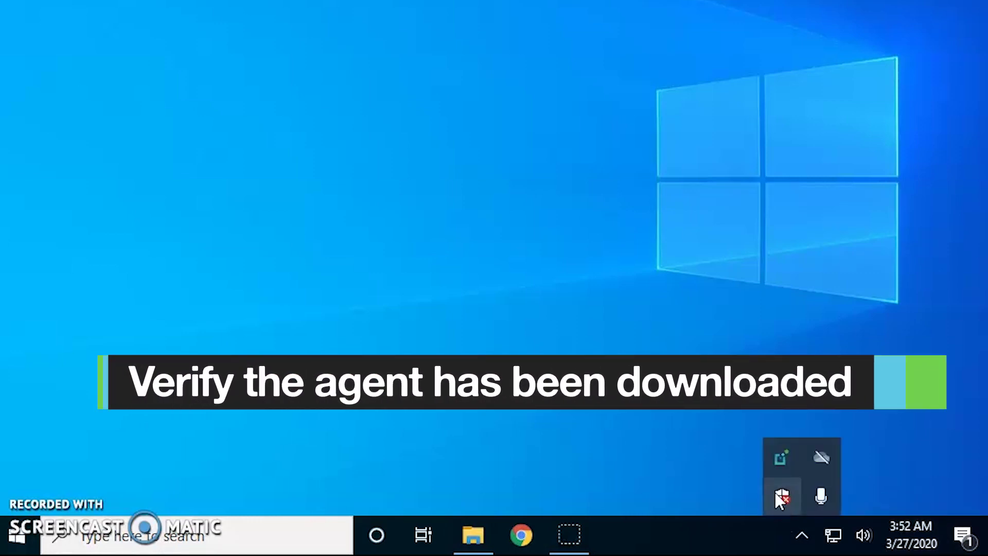
right_click(767, 455)
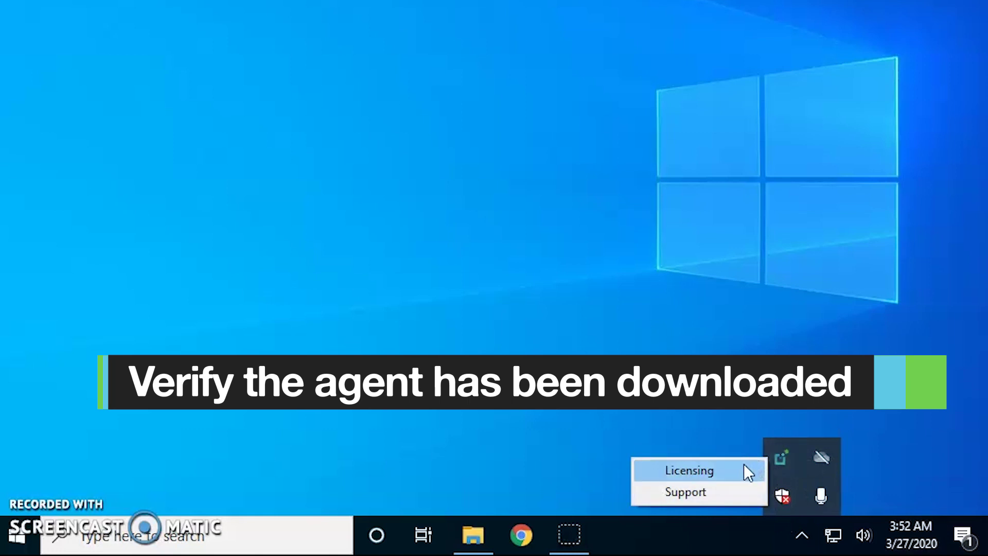
Step: Open Licensing from the tray menu to confirm the license is valid until December 31, 2999
click(743, 464)
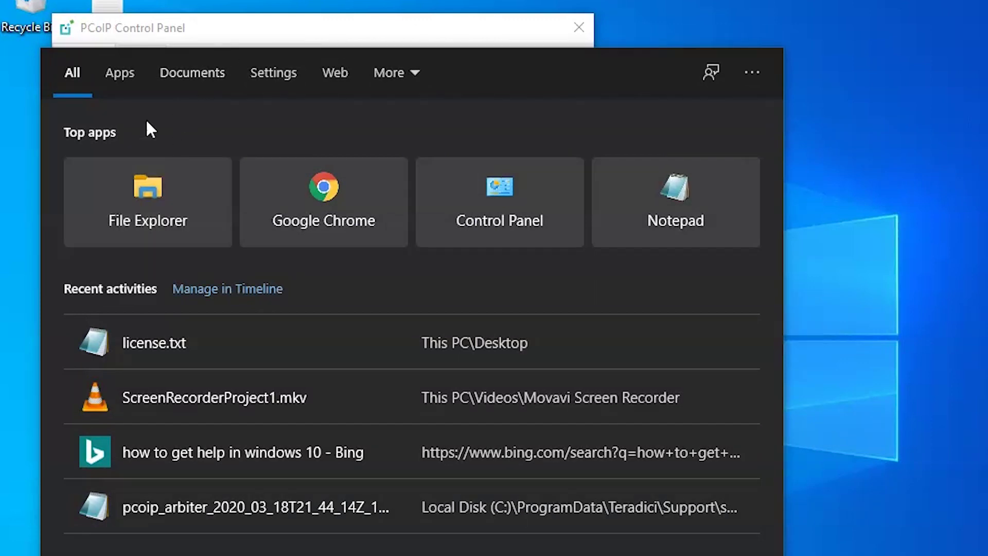
key(Escape)
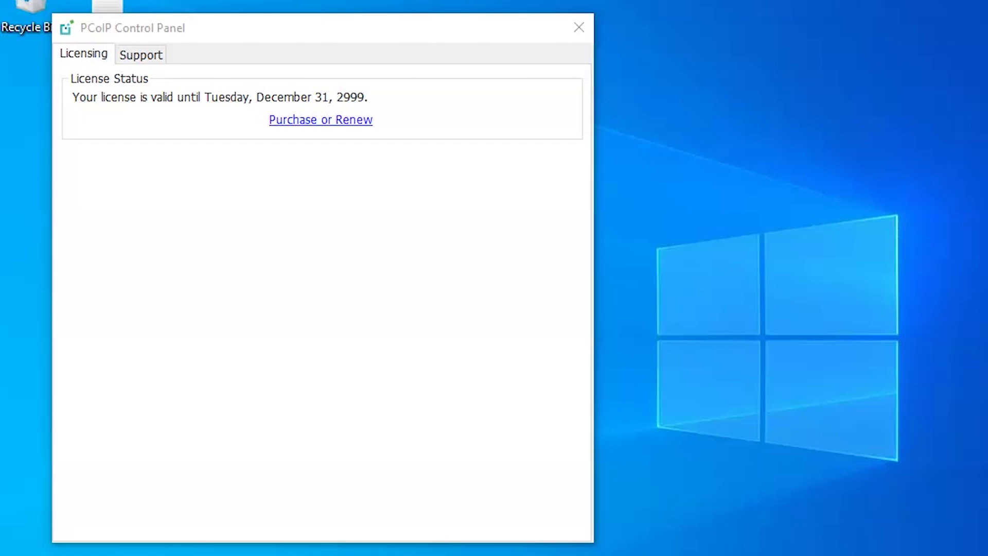
right_click(167, 555)
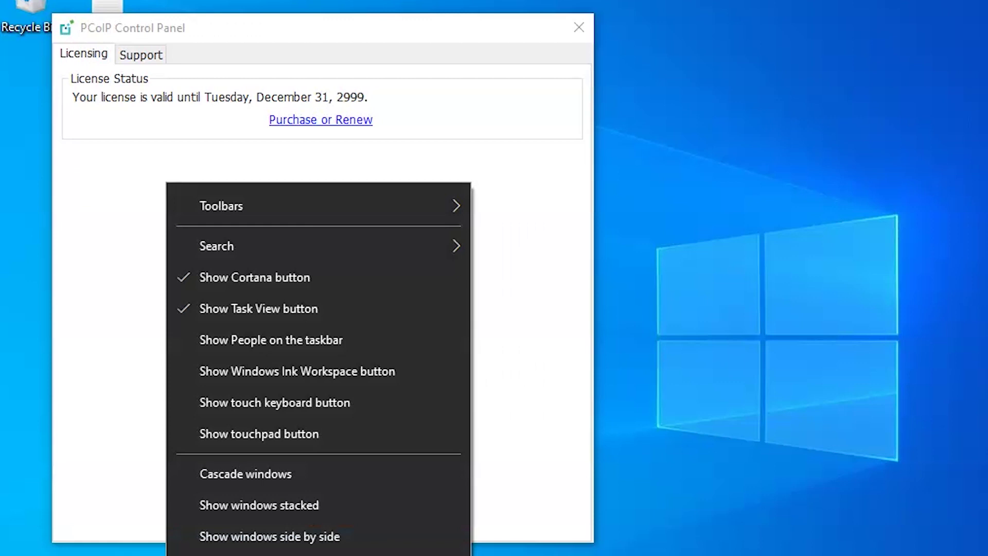
key(Escape)
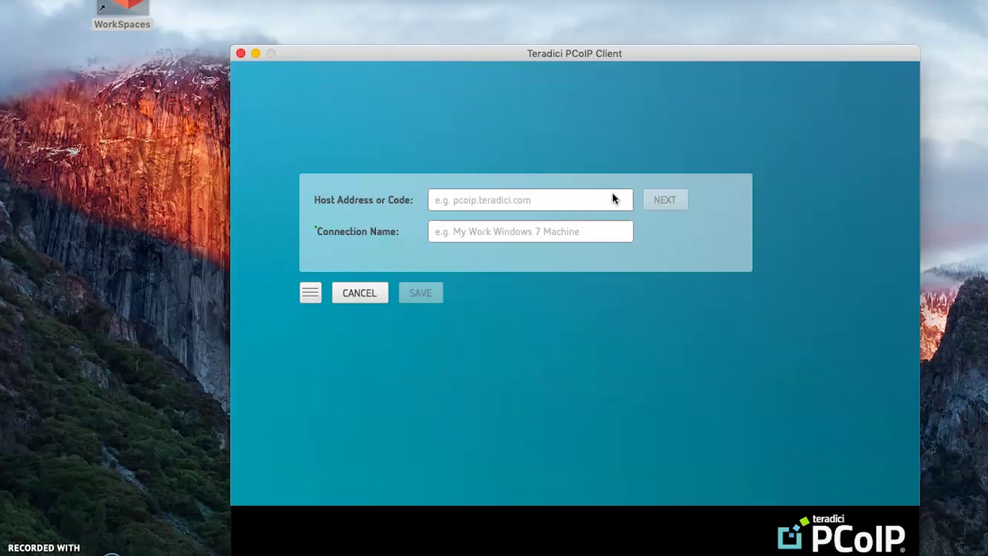
Step: Connect to host 192.168.0.23, proceeding past the unverified certificate warning
text(192.)
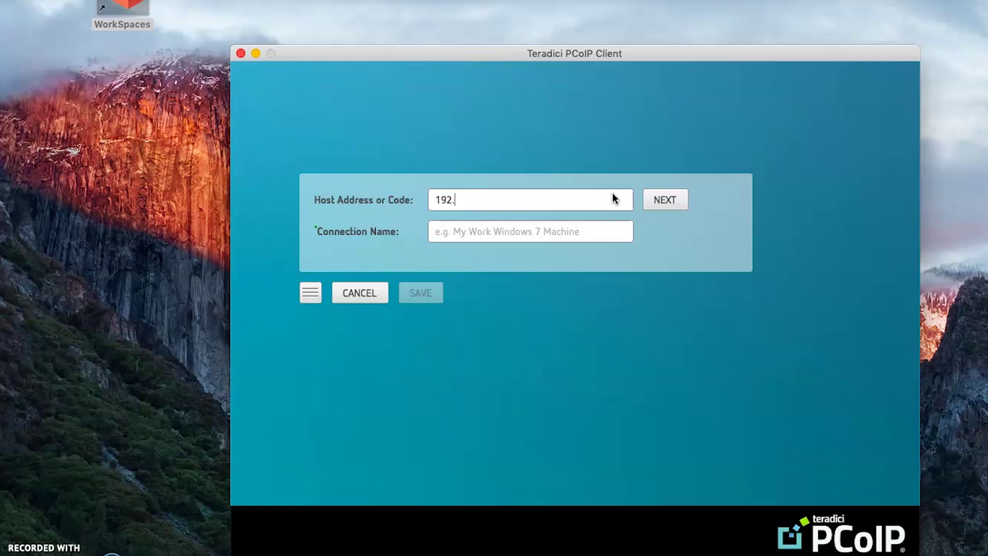
text(1)
text(68.0.23)
key(Return)
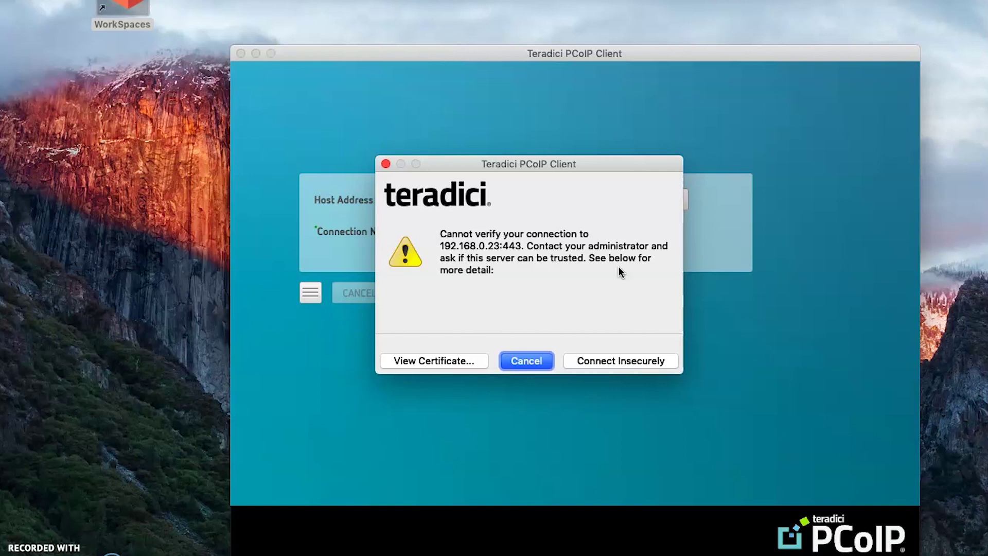
click(620, 361)
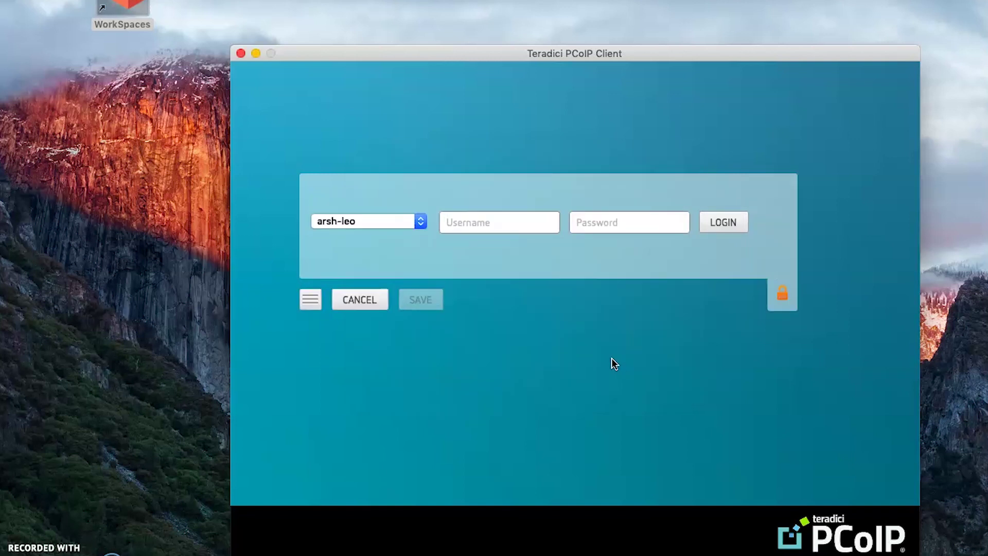
Step: Sign in with the account username and password, then authorize the USB redirection
click(481, 229)
text(ter)
text(******)
text(****)
key(Return)
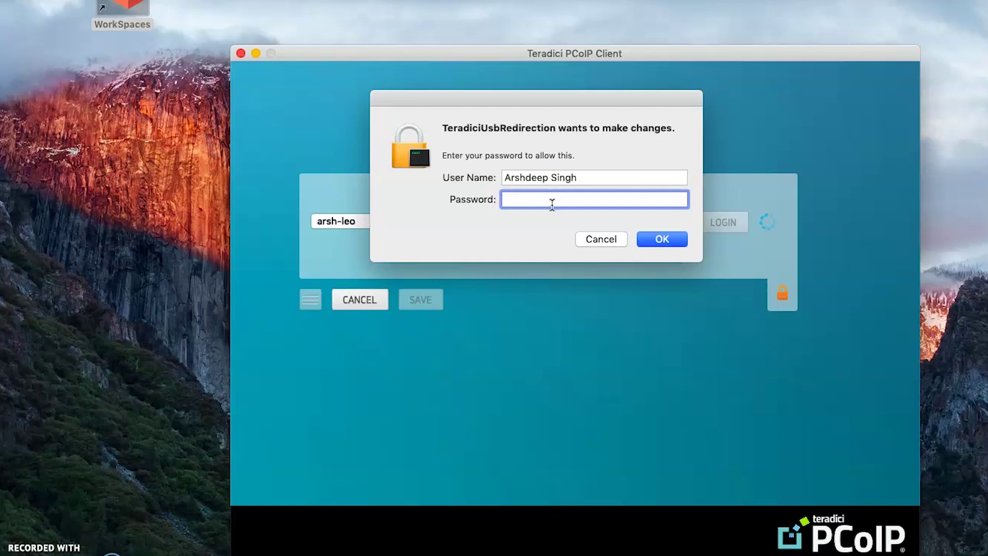
text(•••••)
click(660, 237)
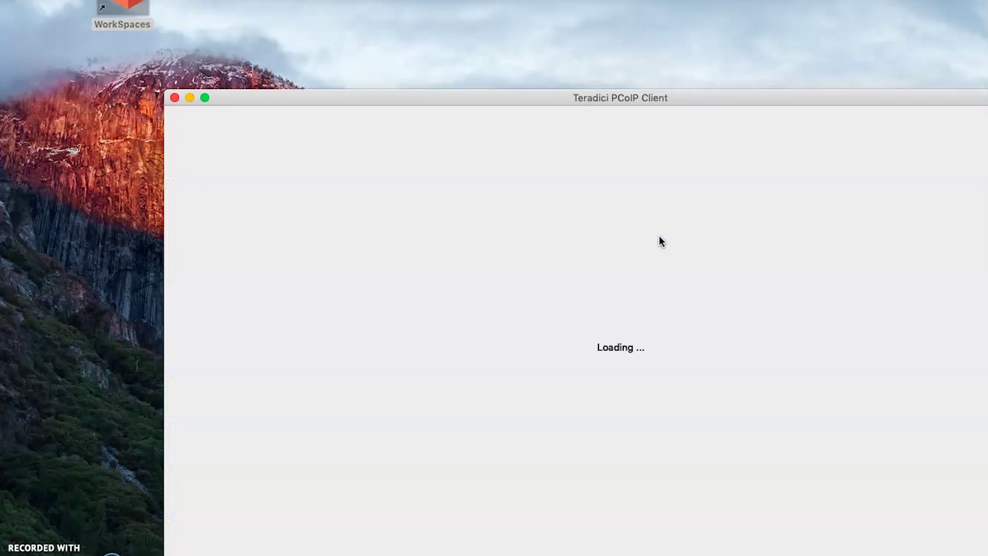
Step: Move the session window, close the remote PCoIP Control Panel, and refresh the remote desktop
drag(637, 102, 503, 48)
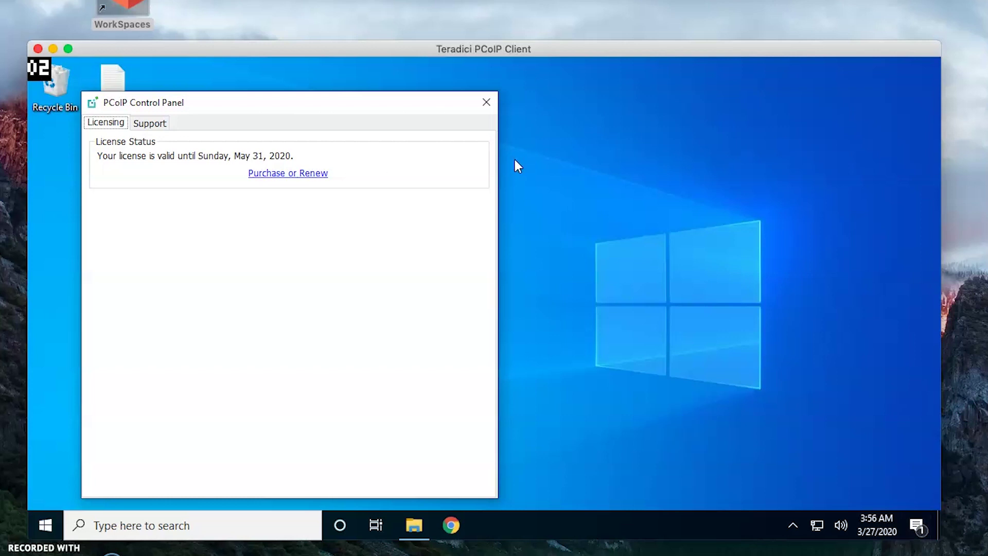
click(487, 109)
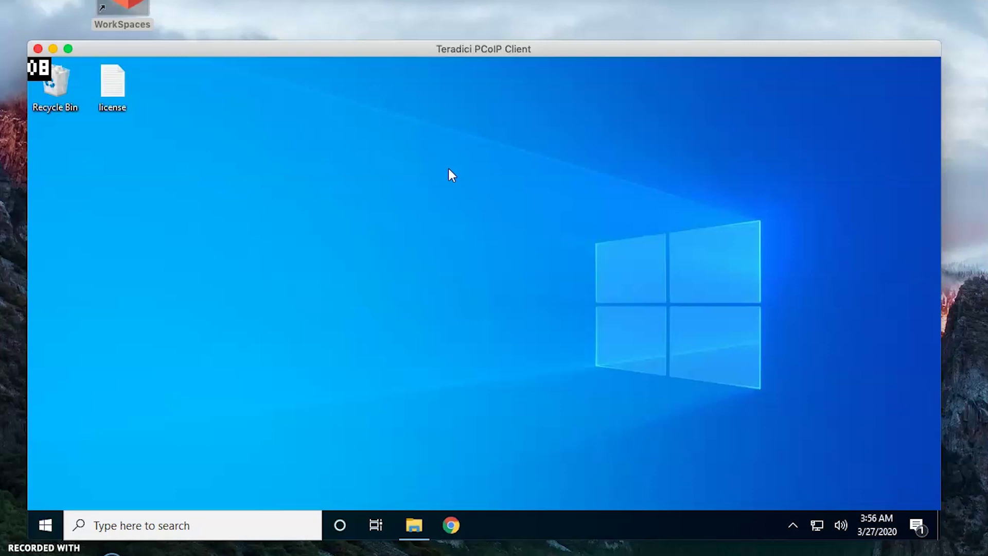
right_click(449, 169)
click(406, 211)
right_click(407, 211)
click(386, 252)
Step: Open and close Chrome on the remote desktop, then drag-select over the empty desktop
click(450, 523)
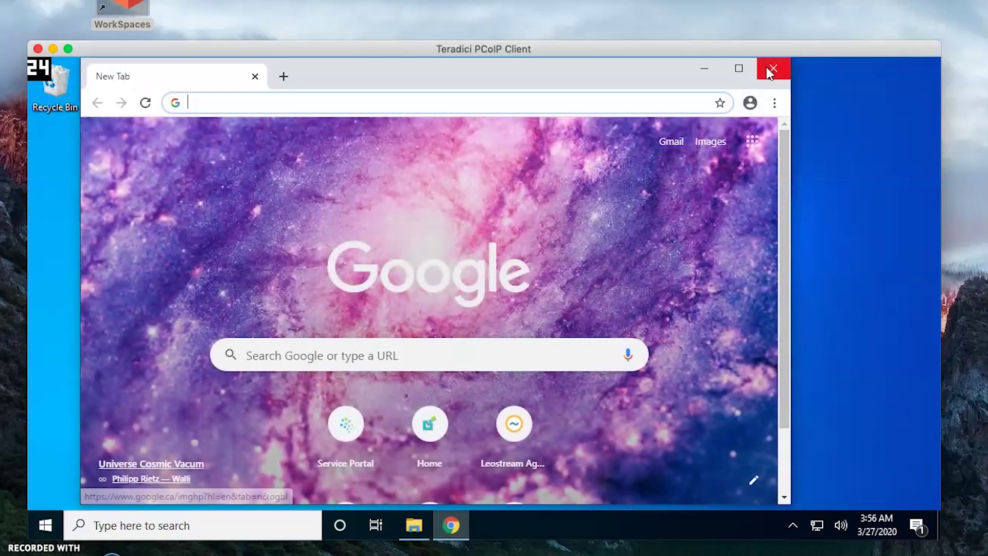
click(769, 70)
drag(148, 241, 645, 271)
drag(288, 136, 356, 186)
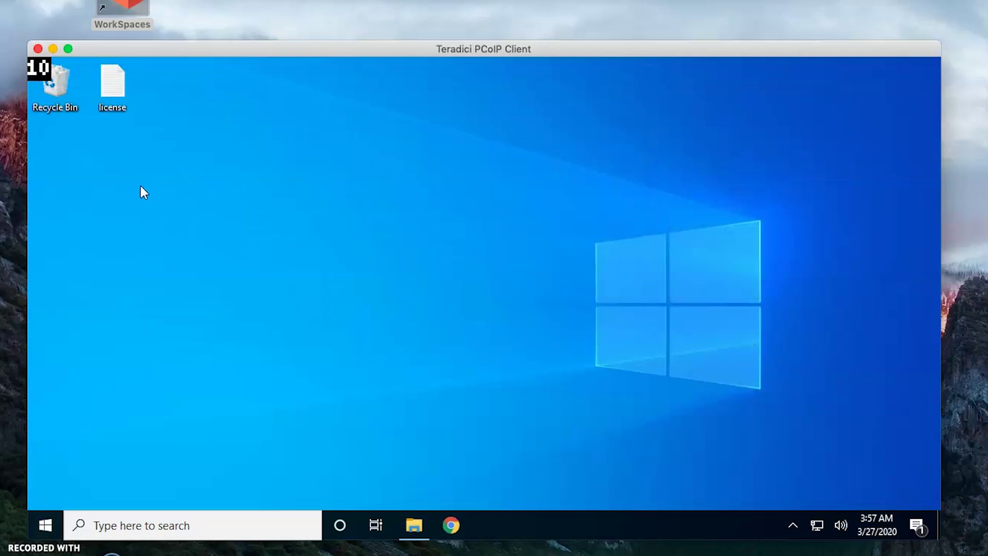
right_click(141, 187)
click(160, 228)
right_click(339, 236)
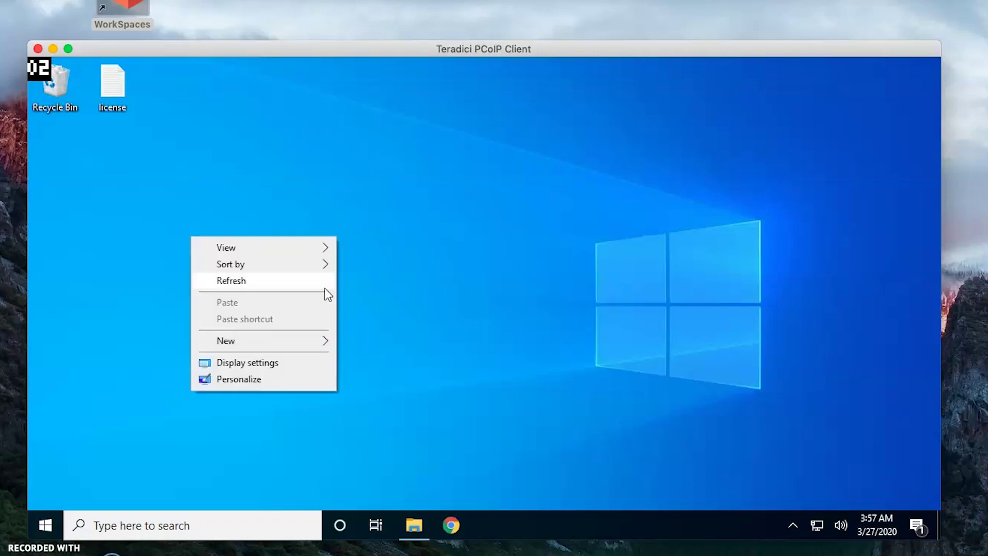
click(325, 287)
right_click(323, 287)
click(303, 333)
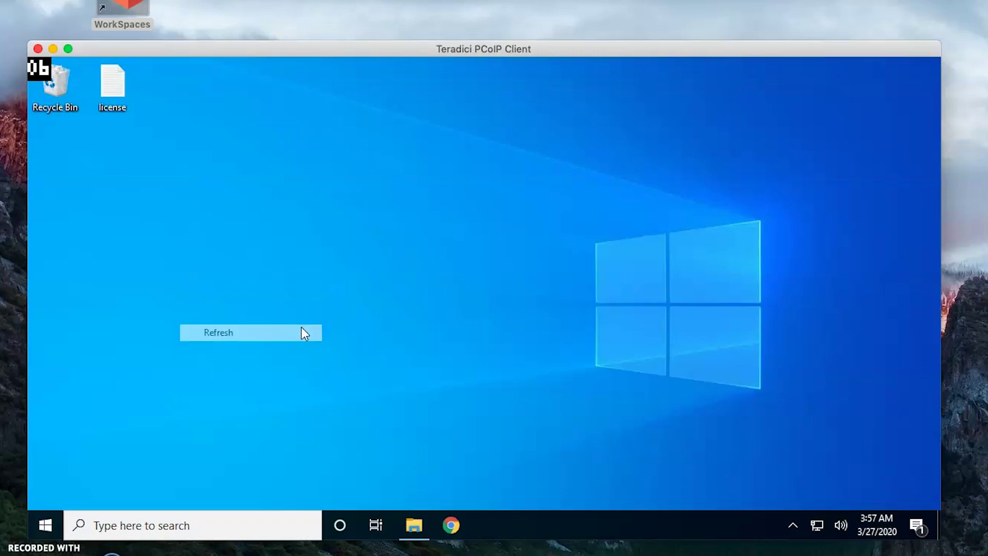